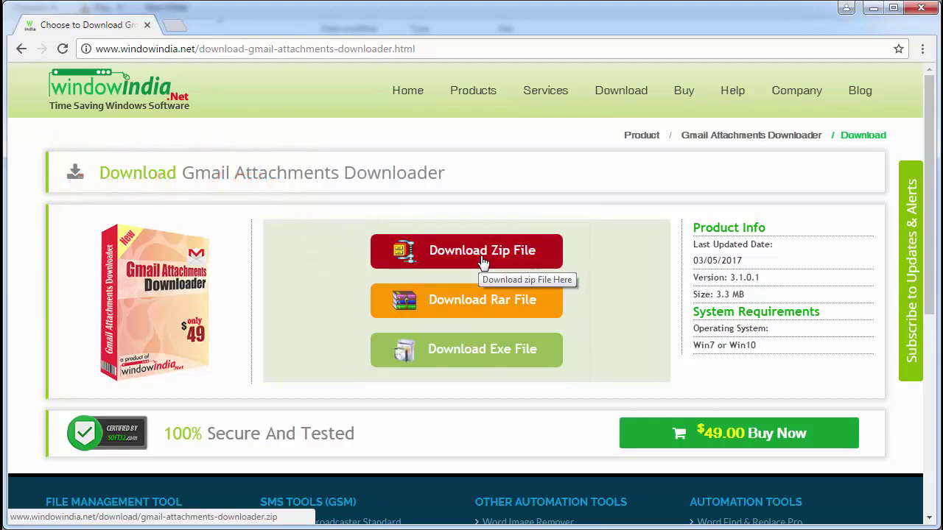
# Download Gmail Attachments Downloader 3.1.0.1 as a zip file from the windowindia.net page.
pyautogui.click(483, 254)
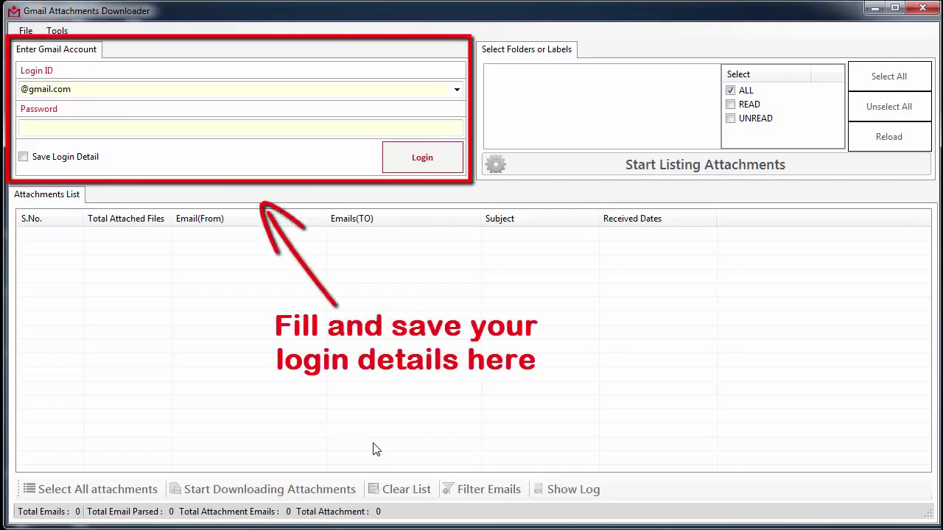
# Enter the Gmail account's address in the Login ID field.
pyautogui.click(323, 91)
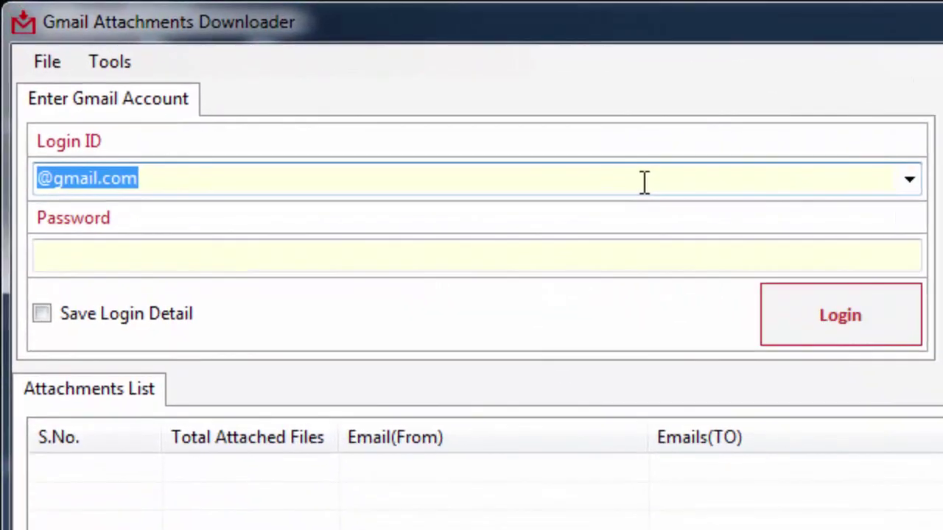
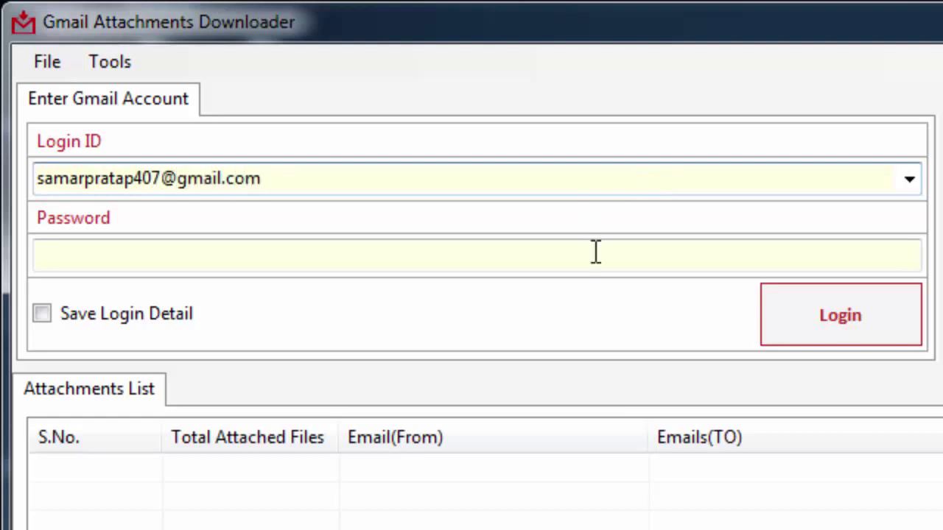
# Enter the account password and leave Save Login Detail unticked.
pyautogui.click(595, 252)
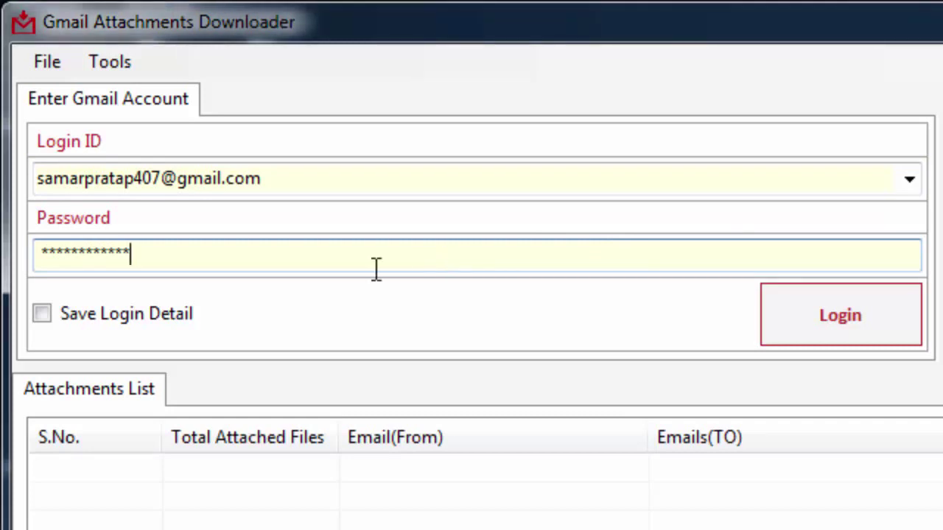
pyautogui.click(42, 322)
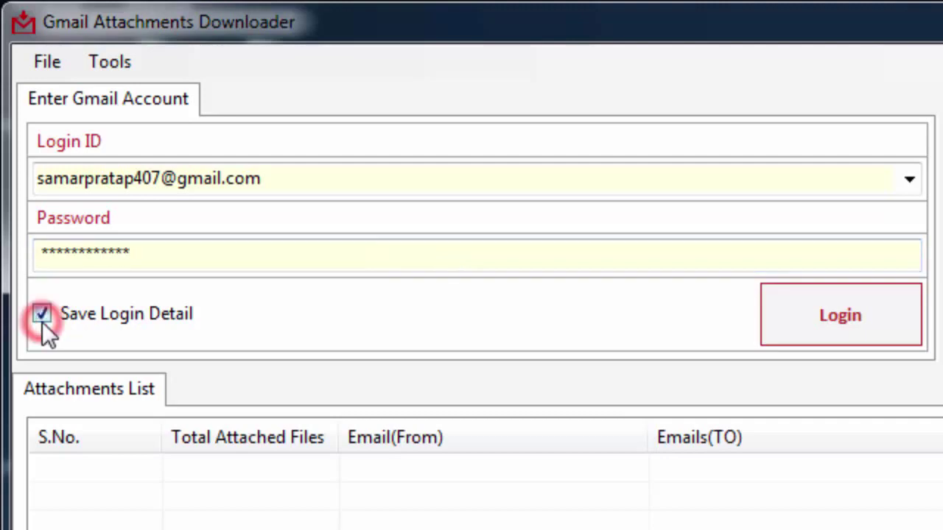
pyautogui.click(42, 322)
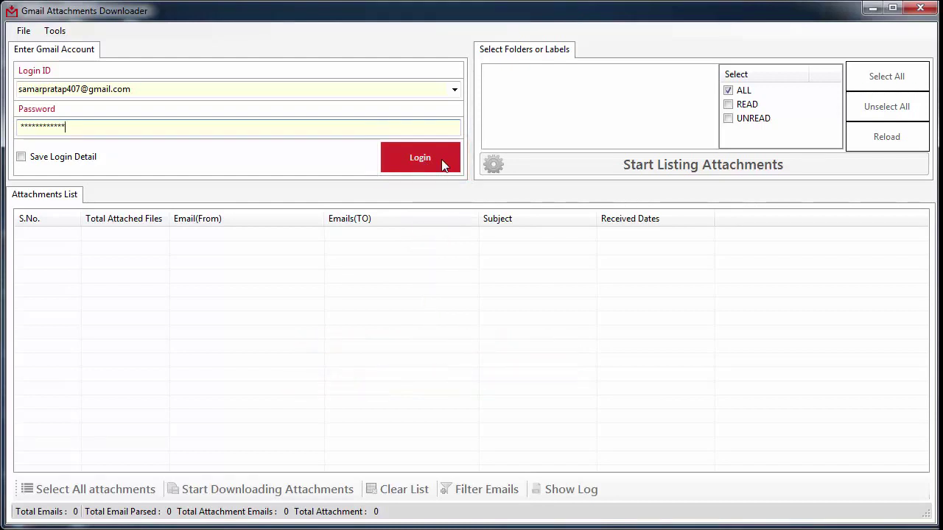
# Sign in, then leave only INBOX ticked after trying All Mail, Drafts and Important.
pyautogui.click(442, 165)
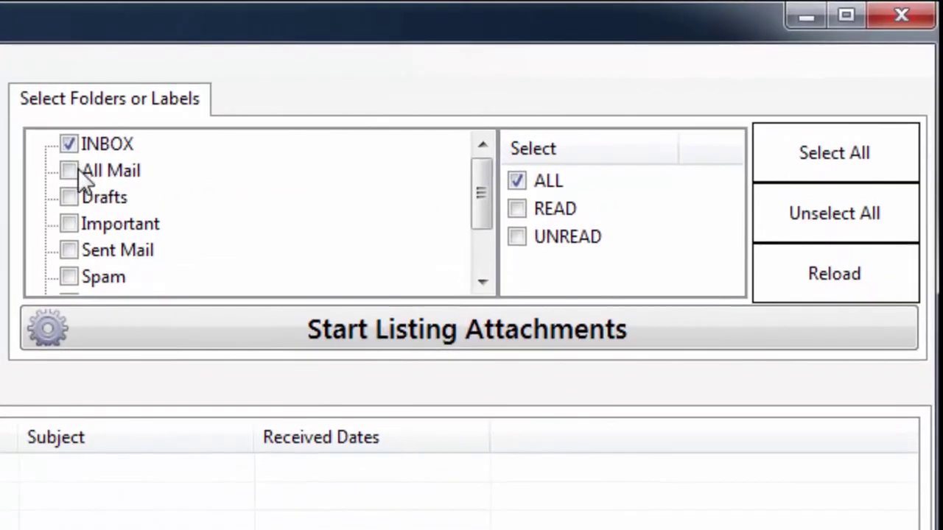
pyautogui.click(77, 170)
pyautogui.click(73, 195)
pyautogui.click(70, 224)
pyautogui.click(69, 197)
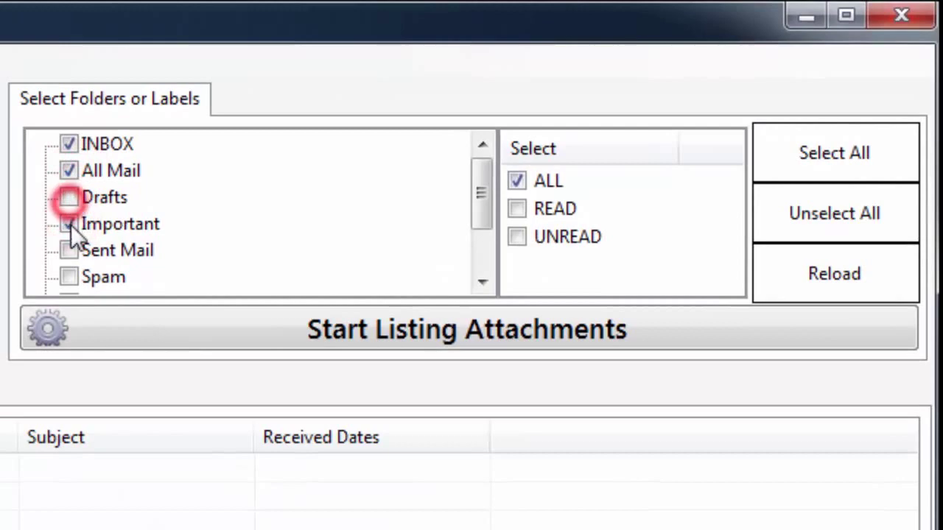
pyautogui.click(69, 223)
pyautogui.click(69, 171)
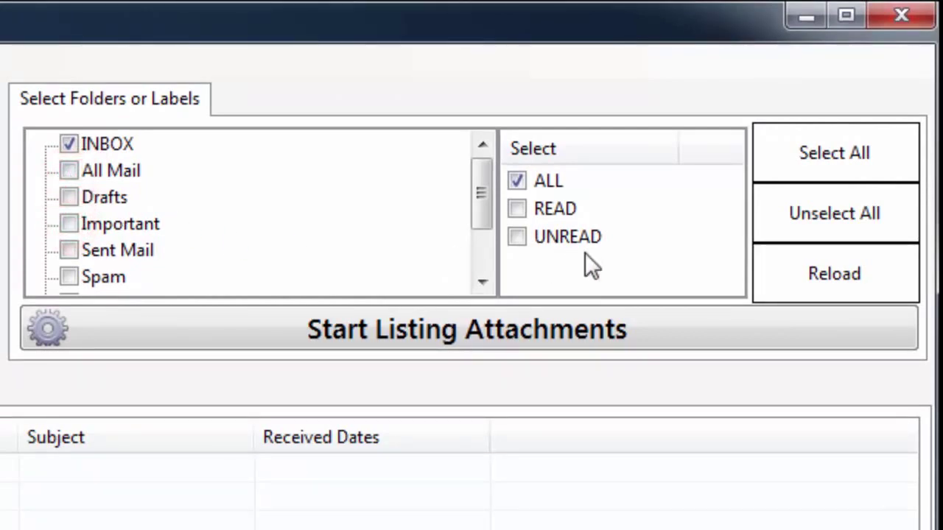
# Set the email status filter to ALL after trying READ and UNREAD.
pyautogui.click(517, 210)
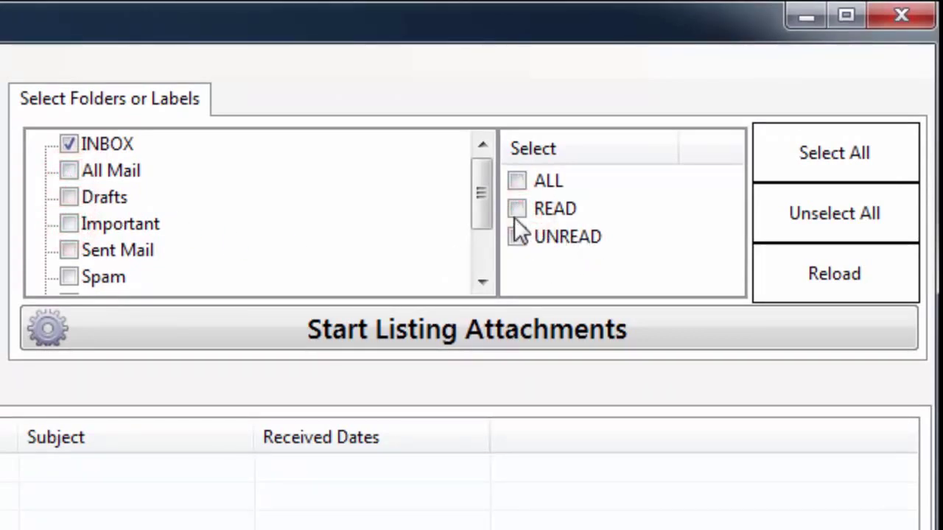
pyautogui.click(518, 237)
pyautogui.click(516, 182)
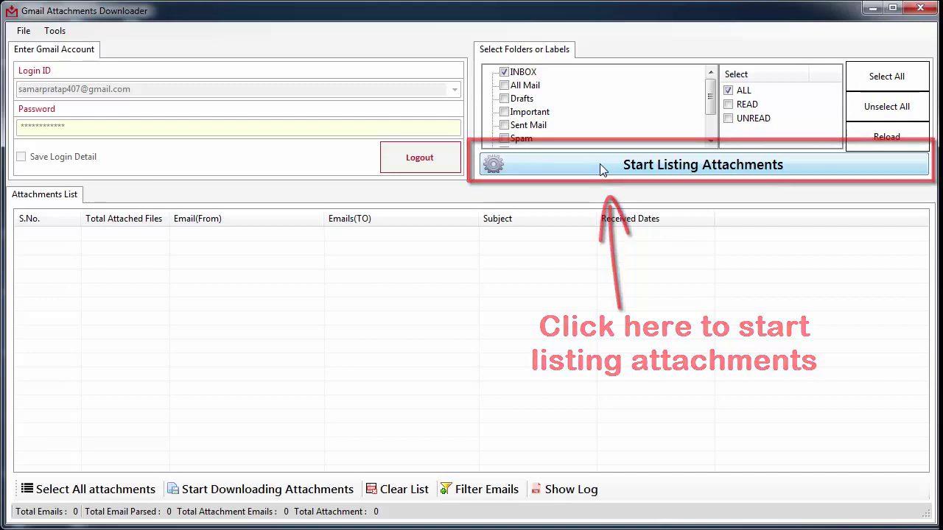
# List INBOX attachments, giving 286 emails with 18 attachments, and scroll through the results.
pyautogui.click(601, 167)
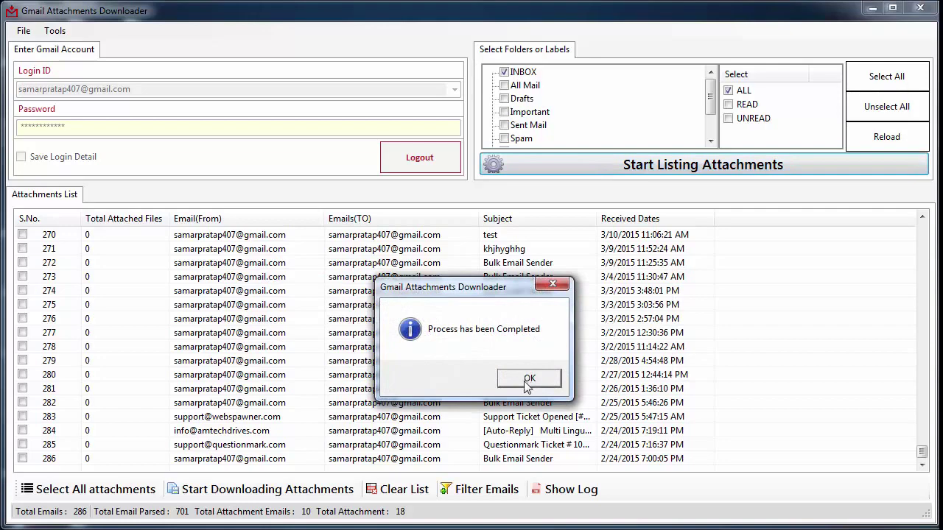
pyautogui.click(528, 379)
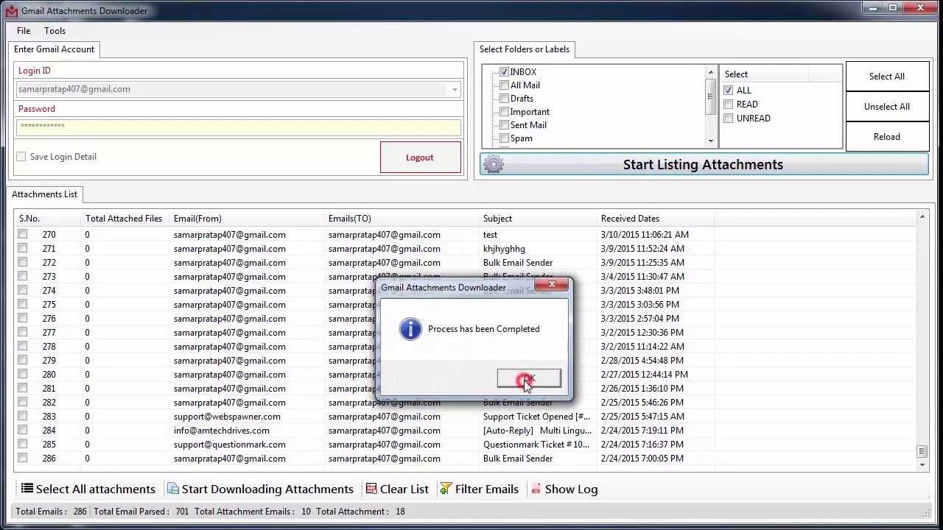
pyautogui.click(621, 361)
pyautogui.scroll(18, 621, 360)
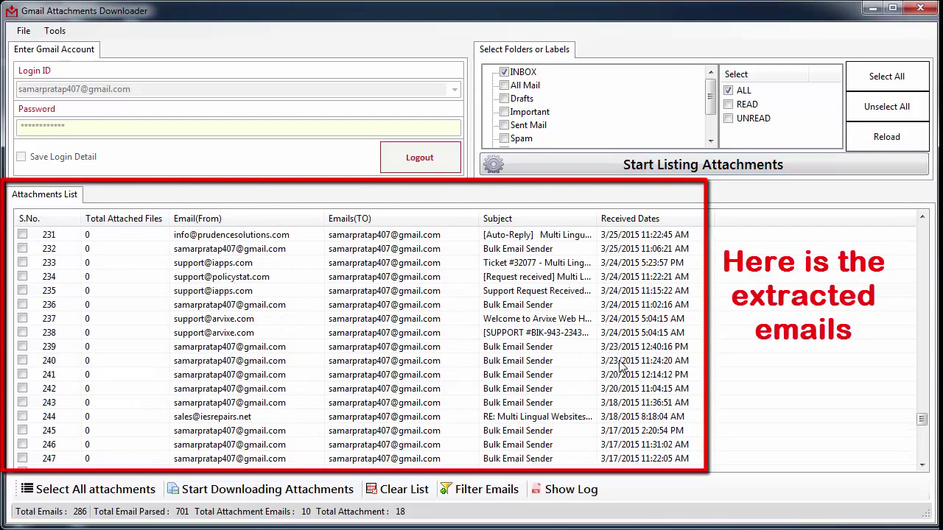
pyautogui.scroll(20, 621, 360)
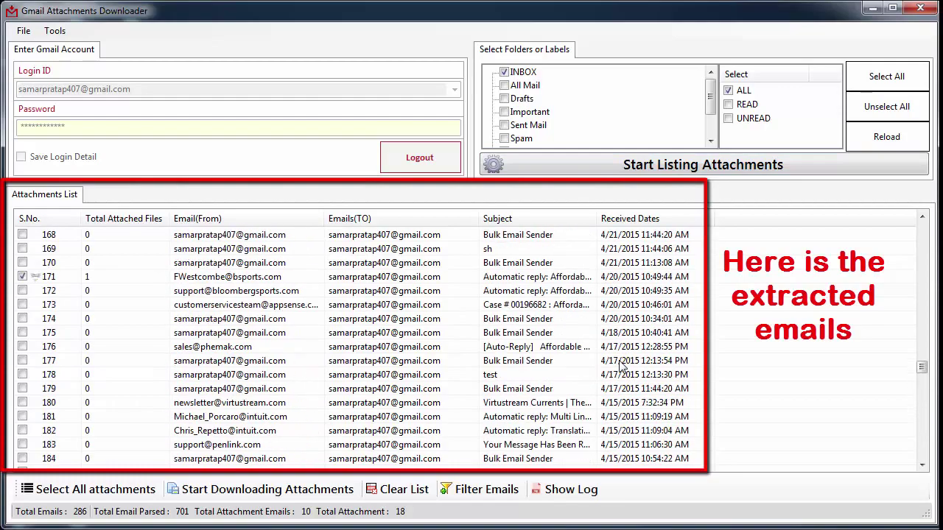
pyautogui.scroll(7, 621, 361)
pyautogui.scroll(-11, 621, 361)
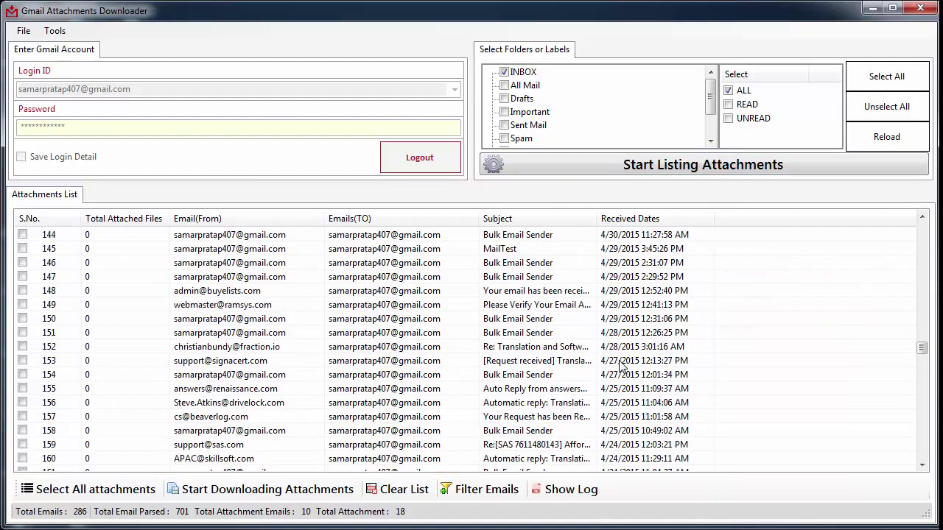
pyautogui.scroll(-18, 621, 364)
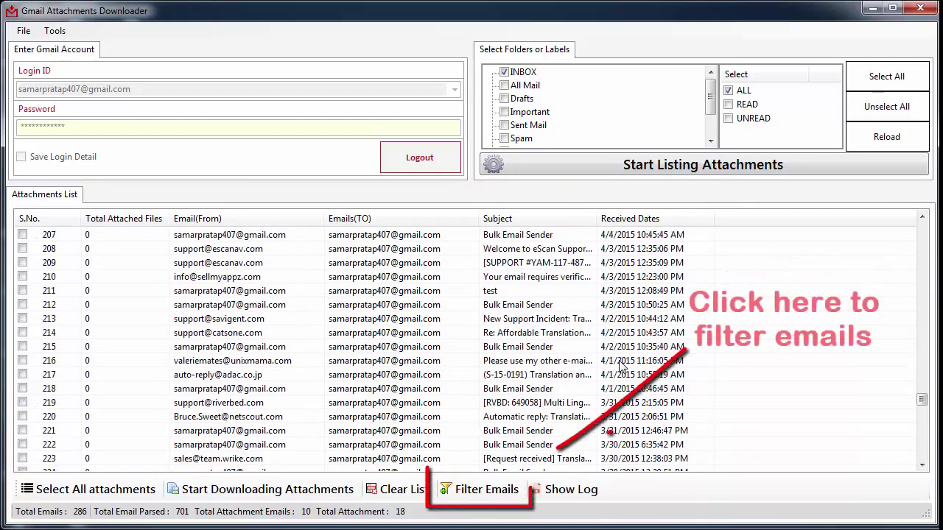
pyautogui.click(490, 498)
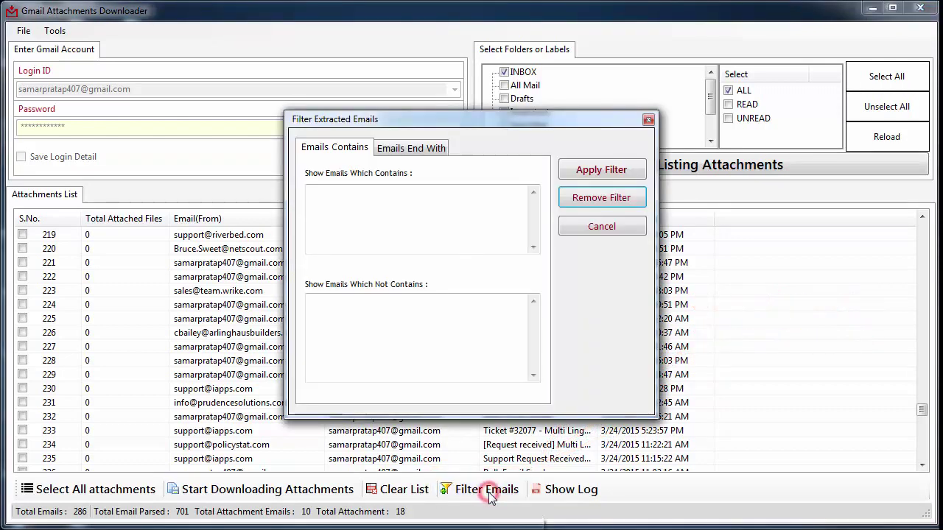
pyautogui.click(470, 210)
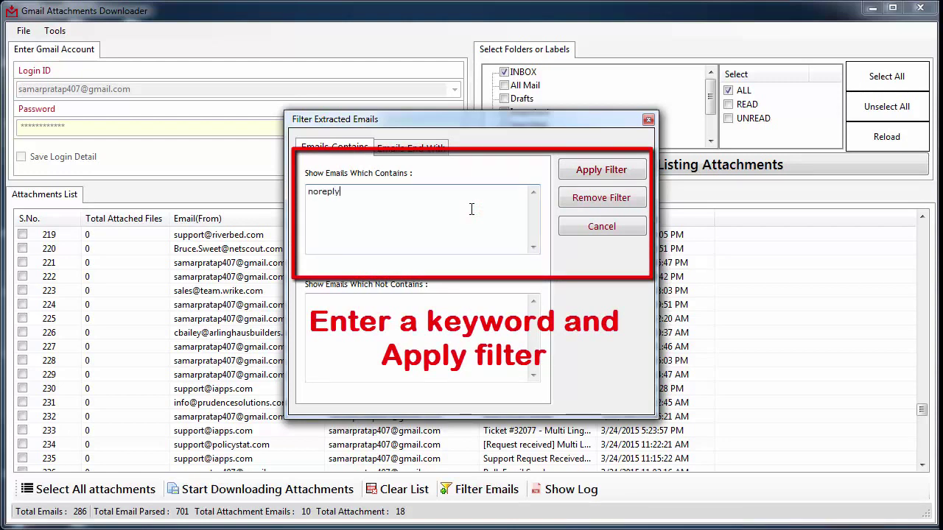
pyautogui.write('noreply')
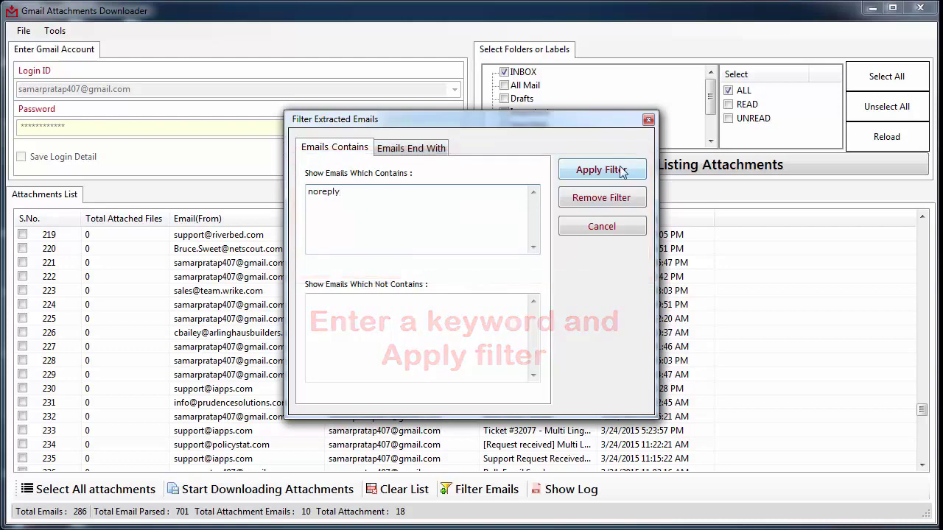
pyautogui.click(621, 170)
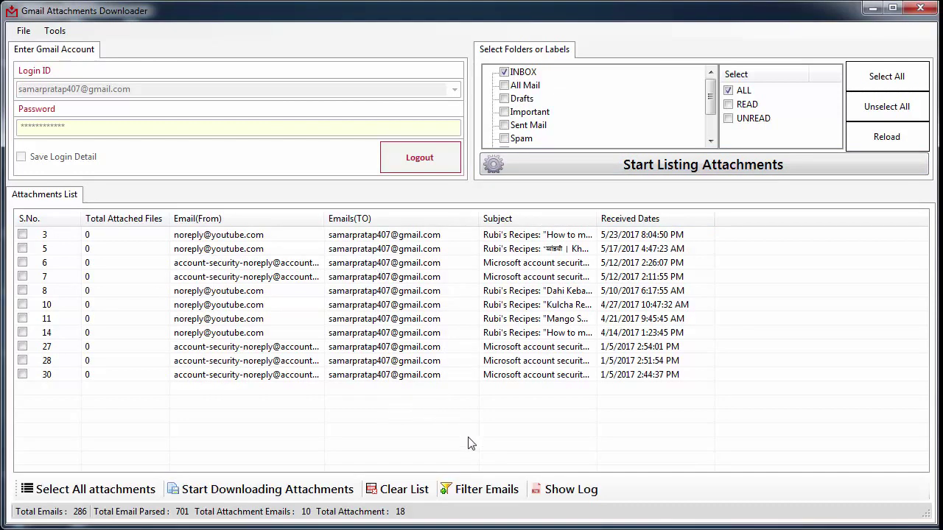
pyautogui.click(506, 492)
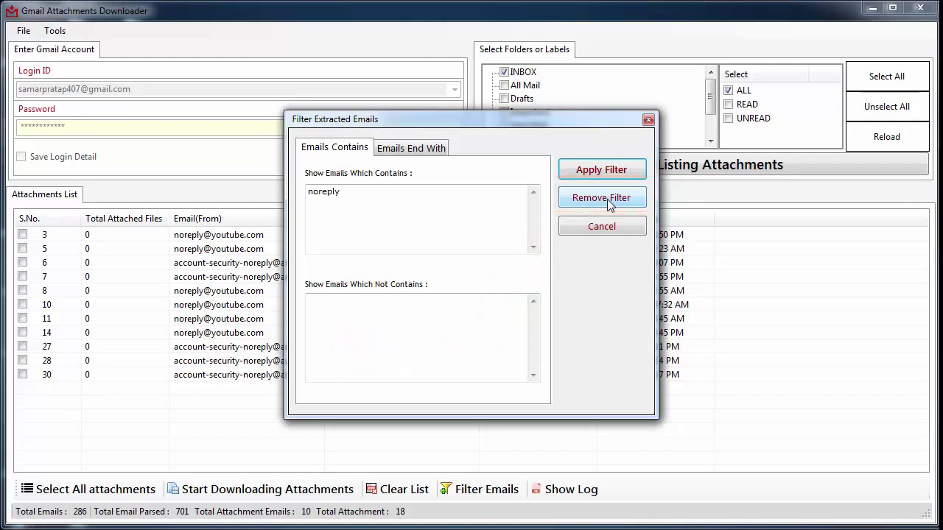
pyautogui.click(601, 199)
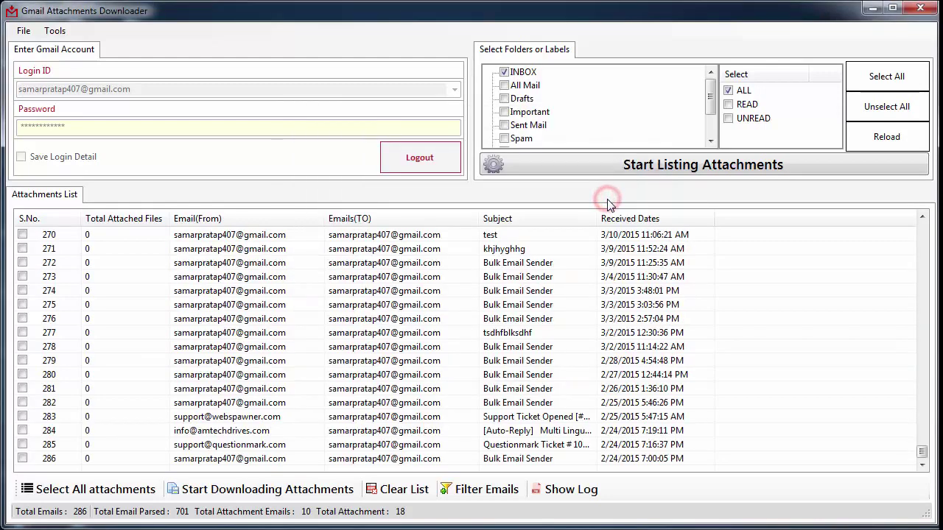
# Mark all 18 listed attachments using the Select All Attachment option.
pyautogui.click(118, 501)
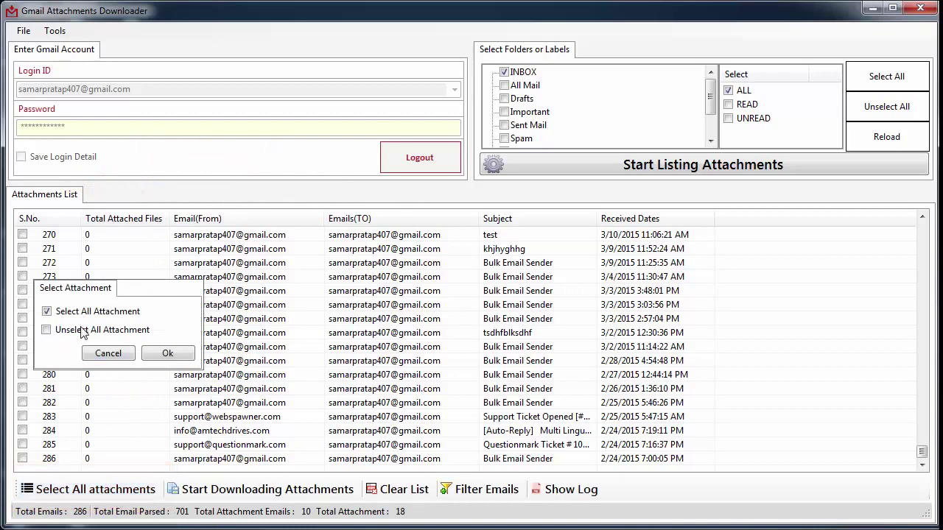
pyautogui.click(87, 314)
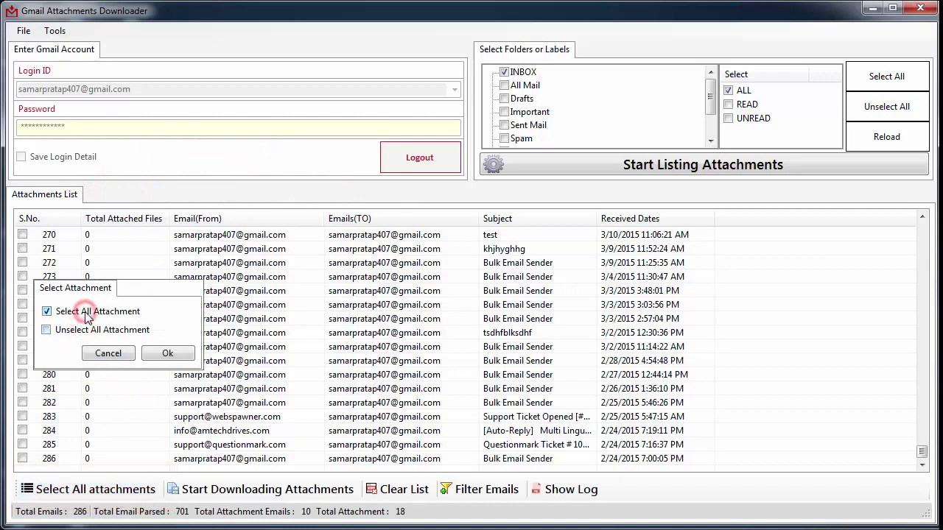
pyautogui.click(177, 356)
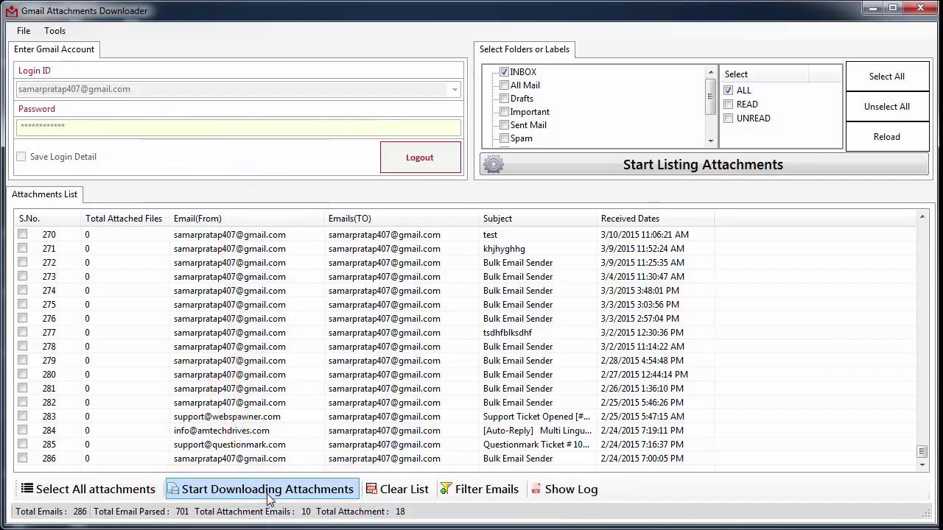
# Download all attachments email-wise into Desktop\output1.
pyautogui.click(268, 495)
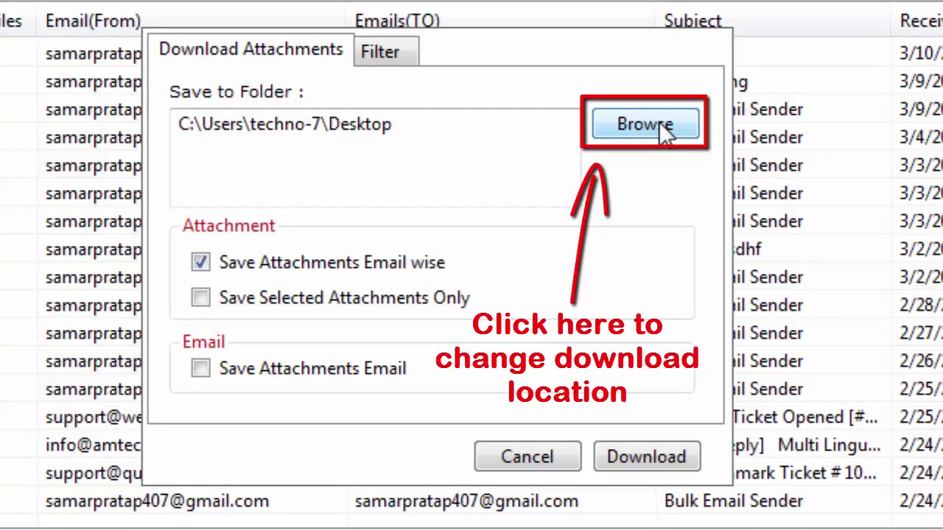
pyautogui.click(659, 121)
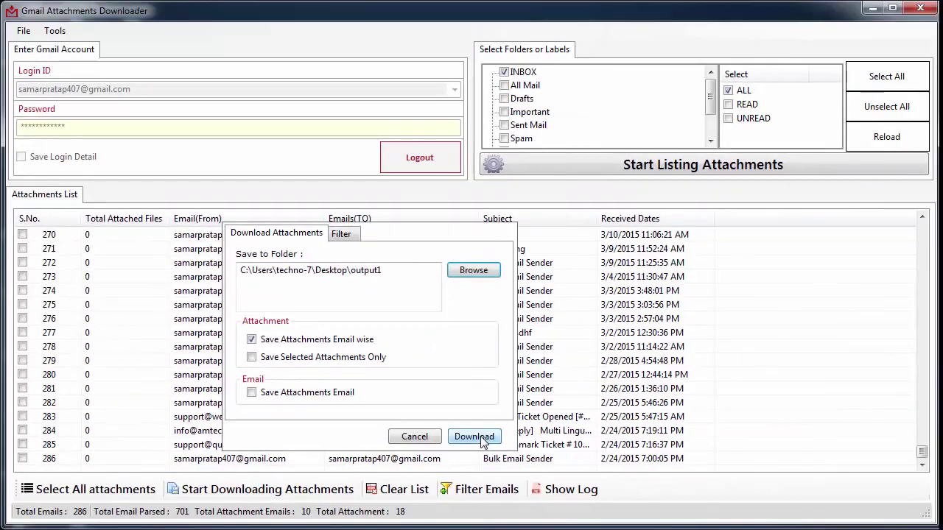
pyautogui.click(659, 456)
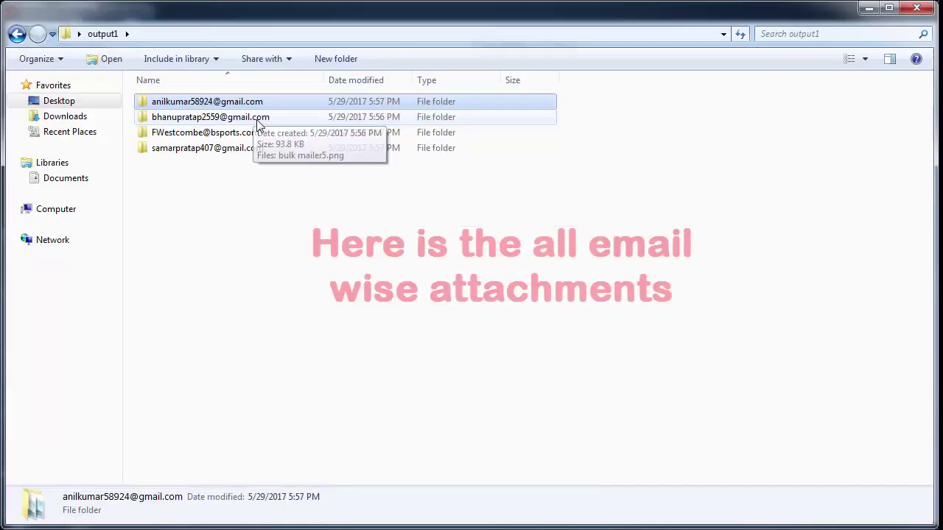
# Open one of the per-sender folders inside output1.
pyautogui.click(257, 117)
pyautogui.click(255, 133)
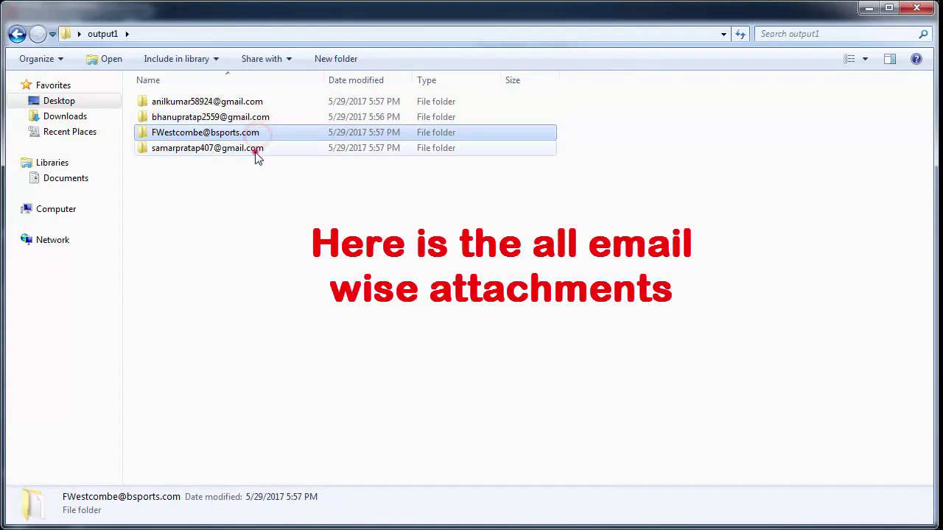
pyautogui.click(257, 152)
pyautogui.click(255, 132)
pyautogui.click(255, 118)
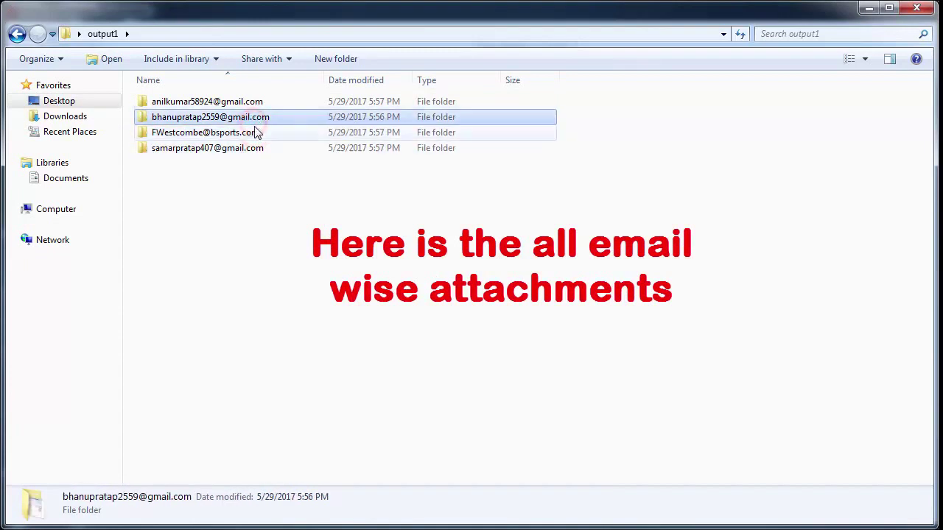
pyautogui.doubleClick(250, 148)
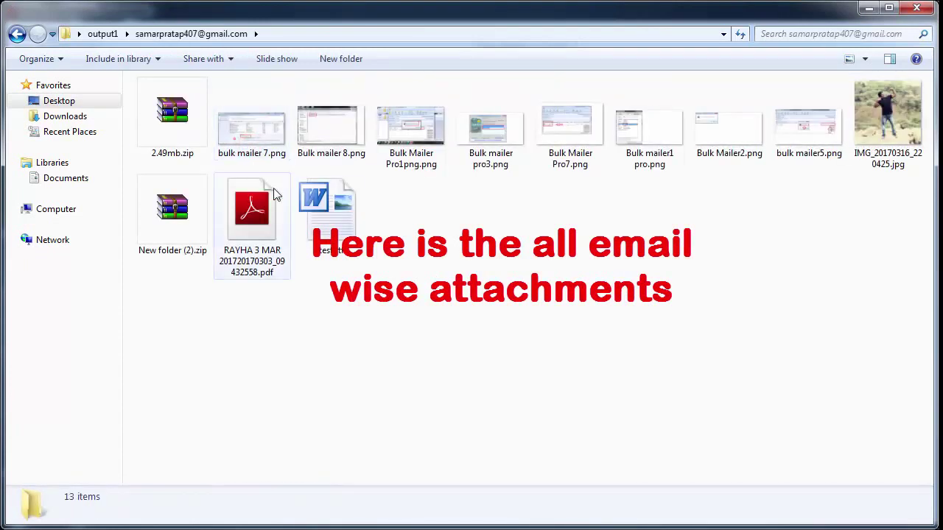
# Review the sender's downloaded attachments, including Bulk mailer 8.png.
pyautogui.click(196, 142)
pyautogui.click(263, 143)
pyautogui.click(318, 140)
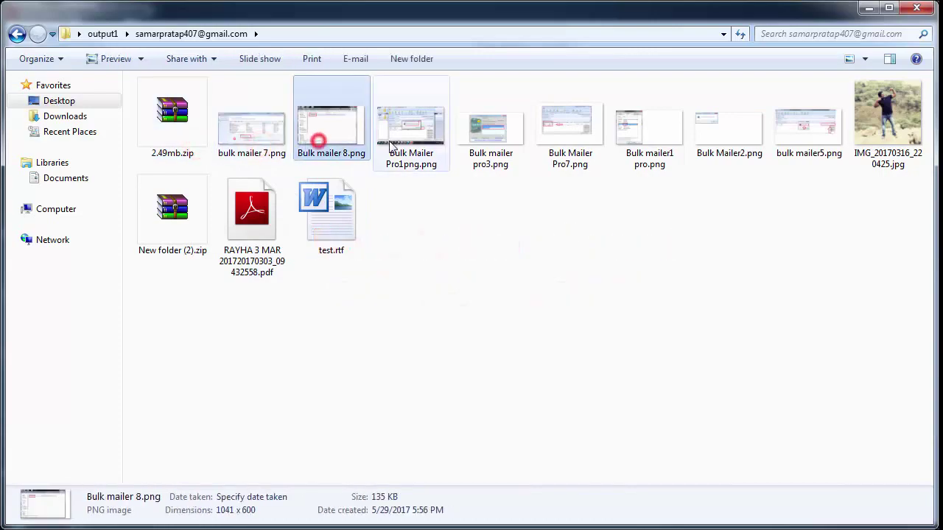
pyautogui.click(389, 142)
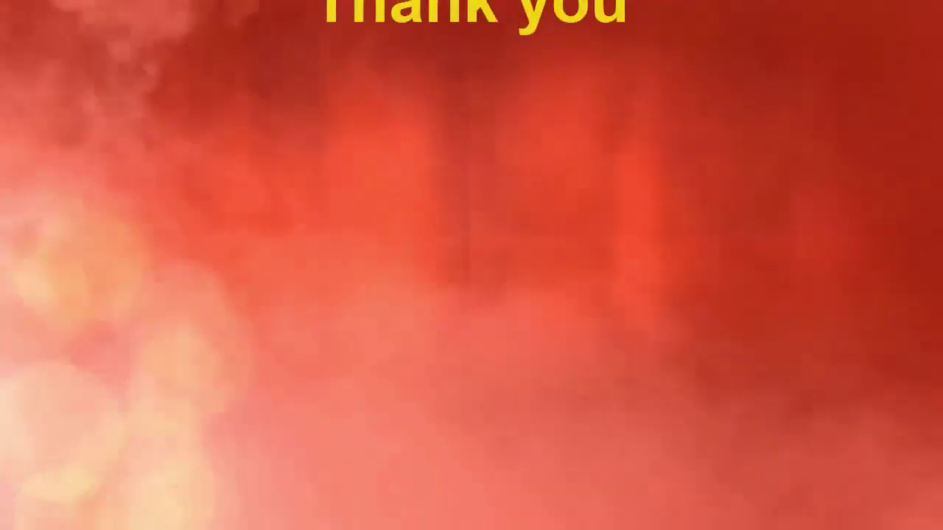